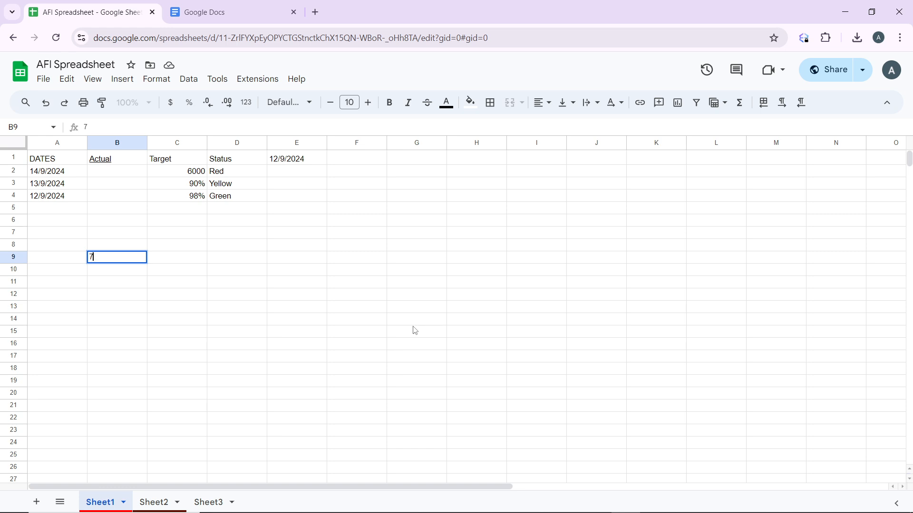
- Record a macro with absolute references that selects cell B3, and discard it without saving
left_click(267, 81)
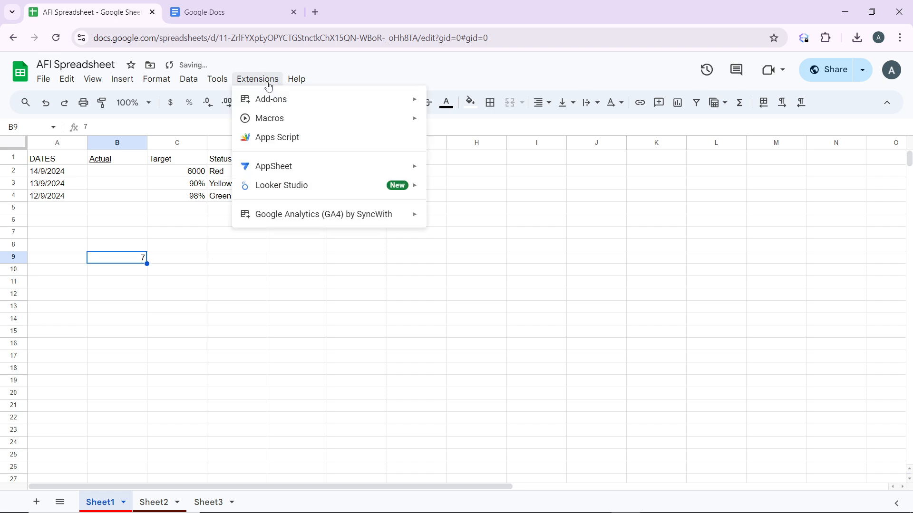
mouse_move(298, 122)
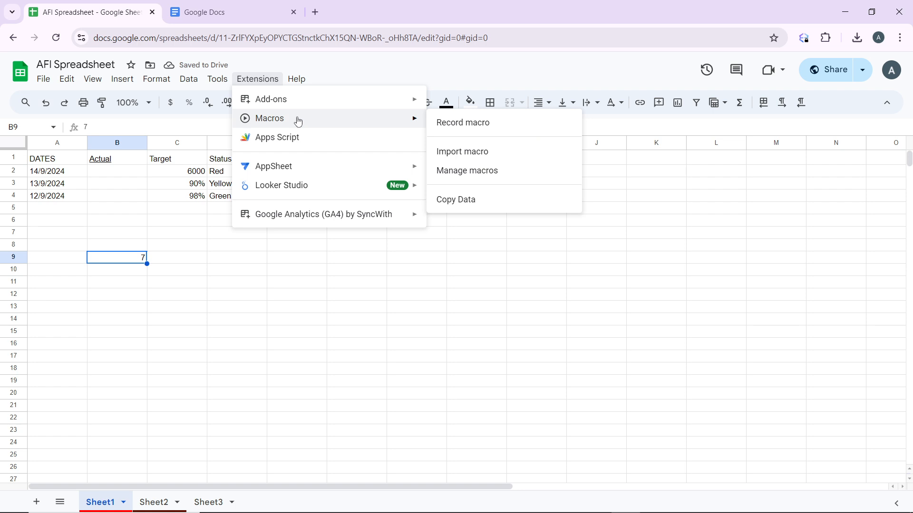
left_click(471, 128)
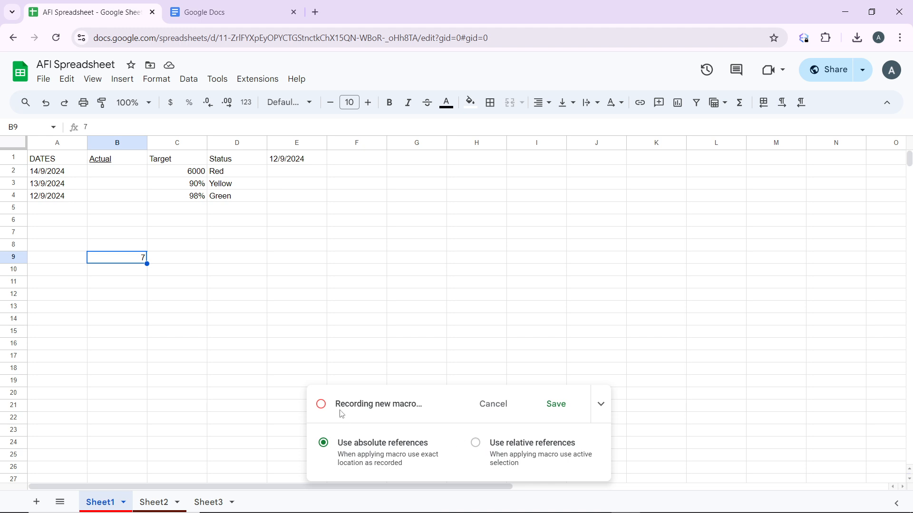
left_click(139, 188)
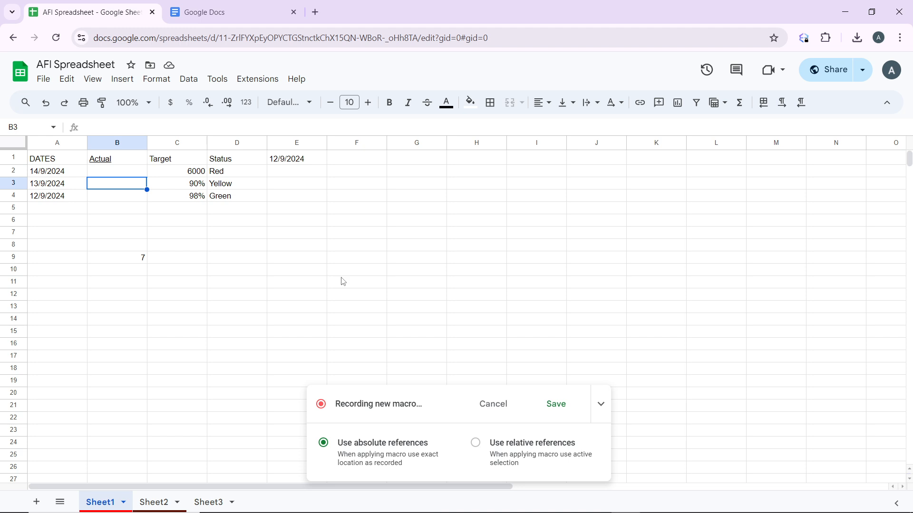
left_click(600, 411)
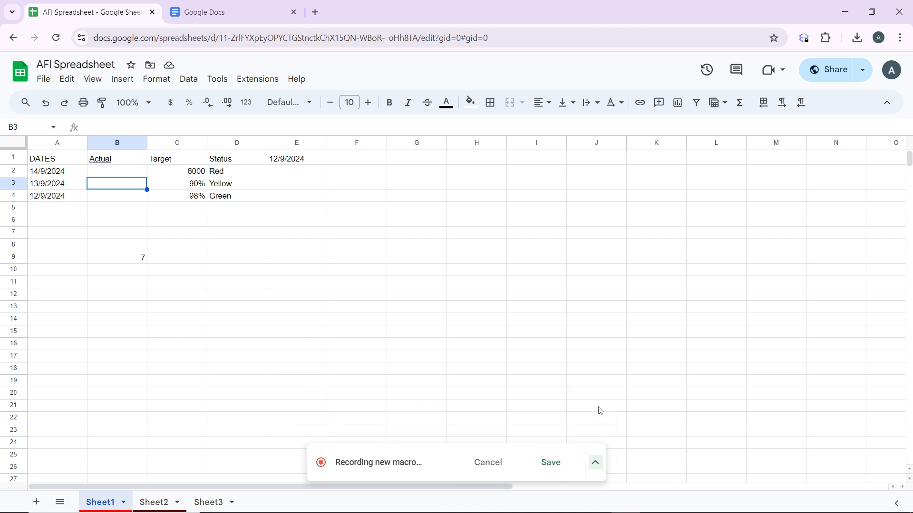
left_click(599, 464)
left_click(549, 411)
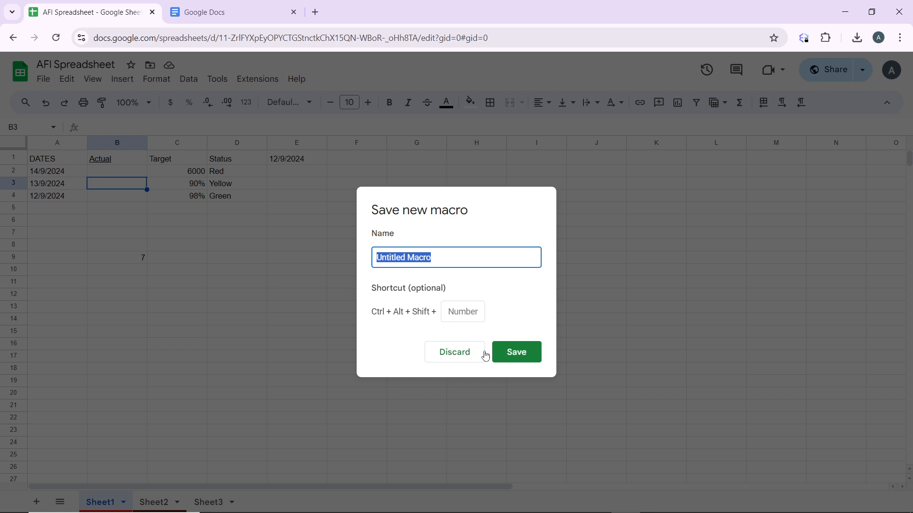
left_click(452, 354)
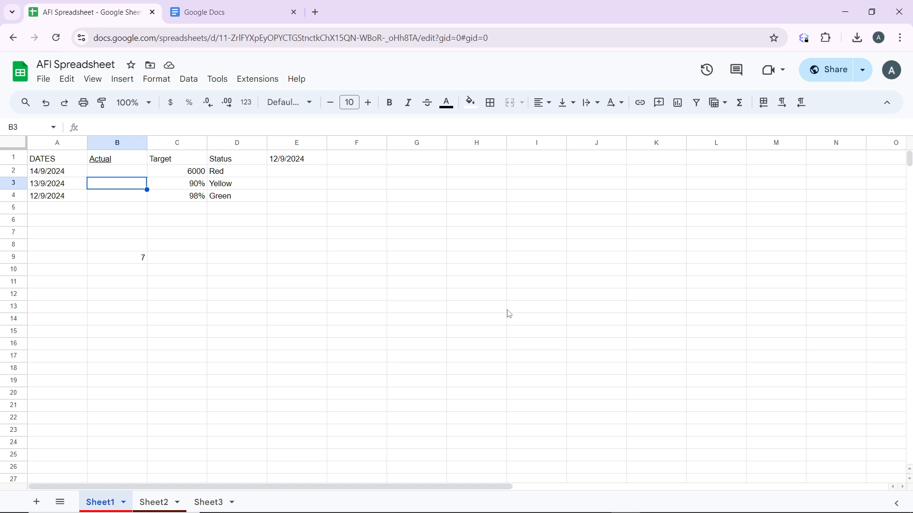
- Run the saved Copy Data macro on Sheet1, and select cell G7
left_click(248, 82)
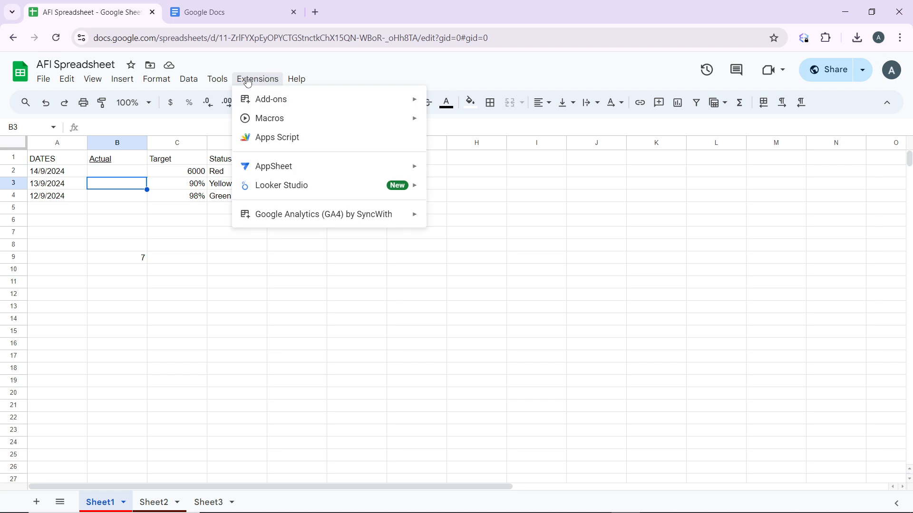
mouse_move(299, 122)
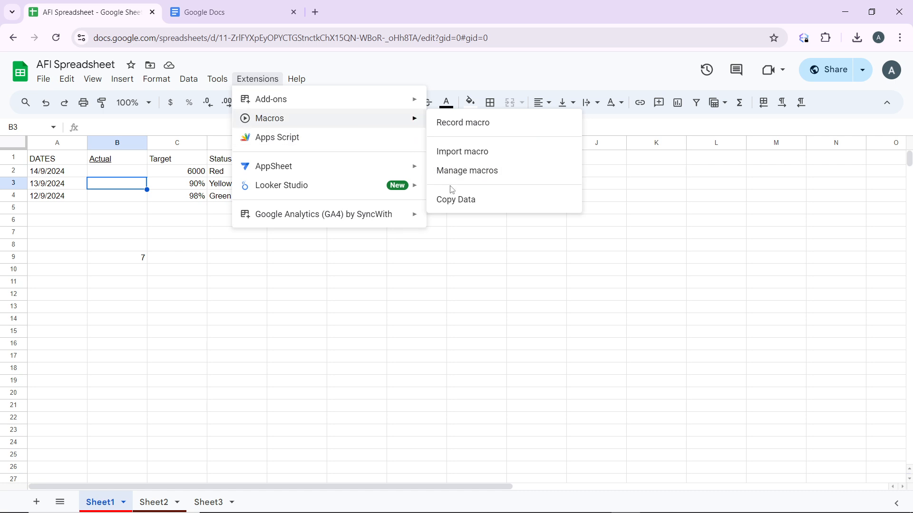
left_click(451, 200)
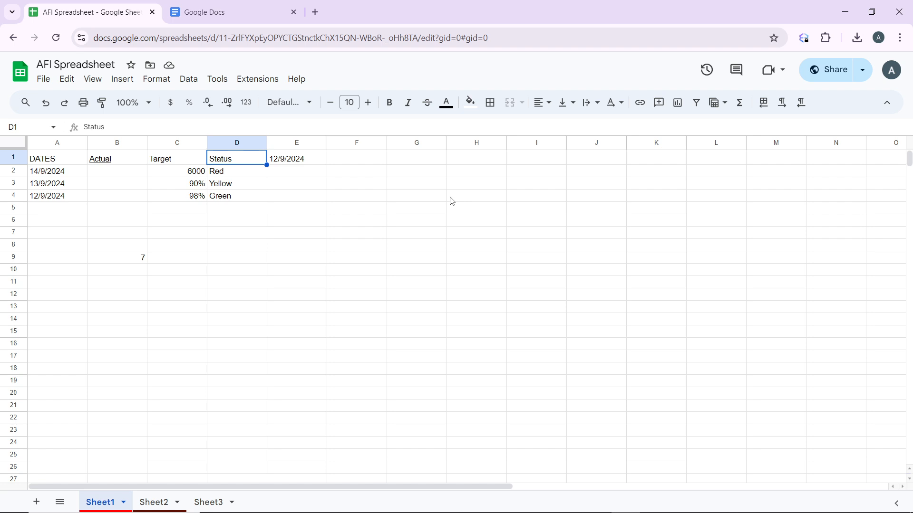
left_click(433, 235)
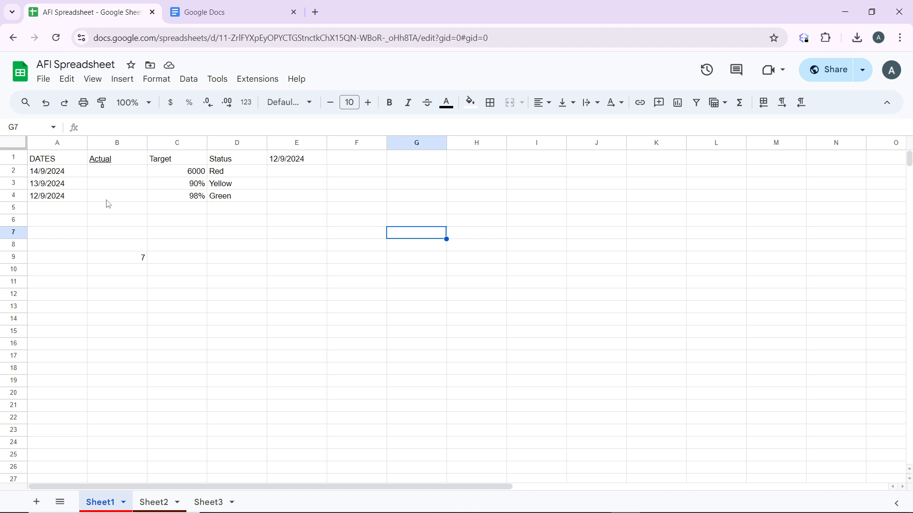
- In the spreadsheet's Apps Script project, rename the showAlert function to autoSort and save the script
left_click(269, 80)
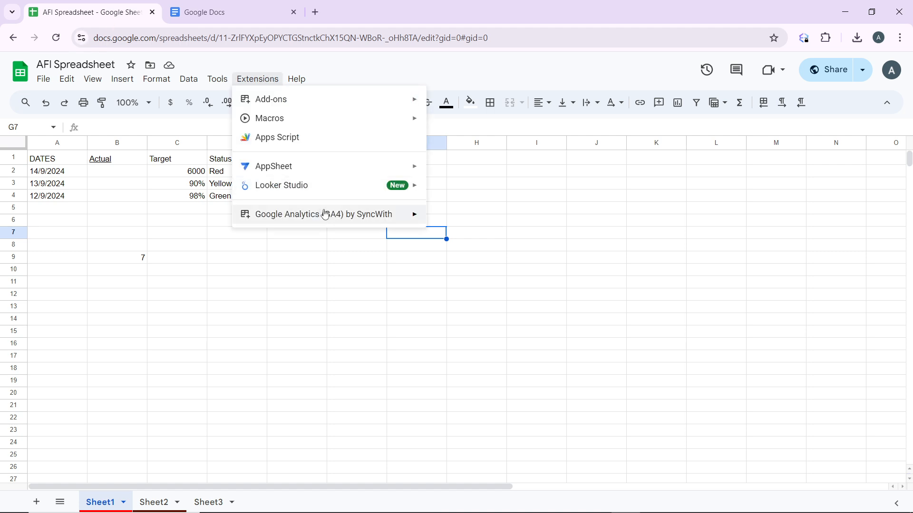
left_click(335, 143)
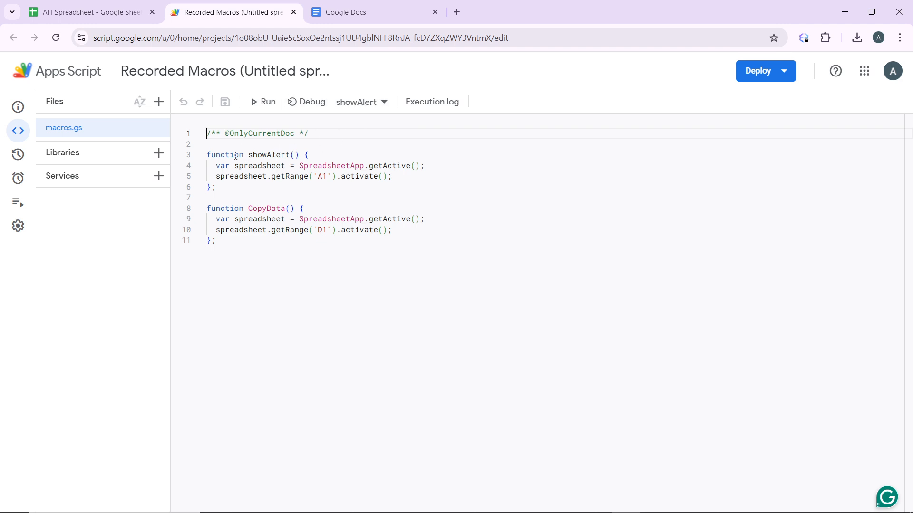
left_click(281, 155)
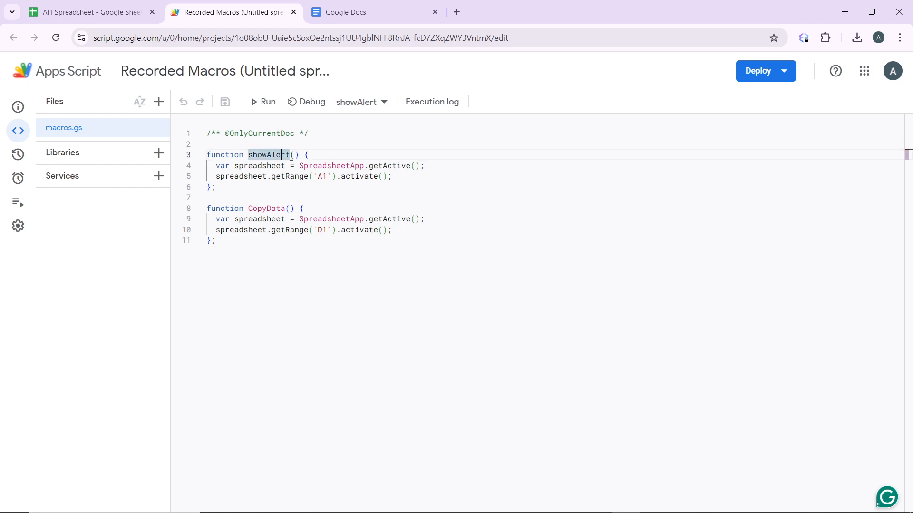
type("au")
type("toS")
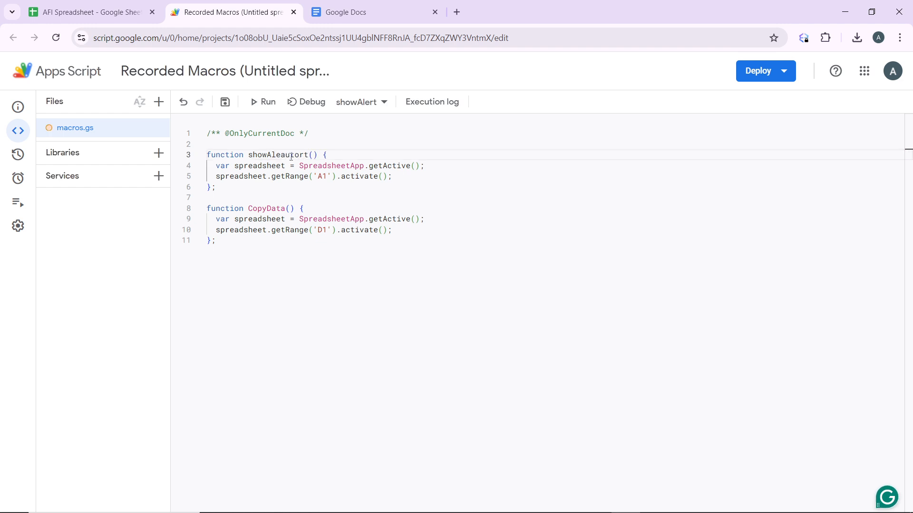
type("ort")
key("BackSpace")
key("Delete")
key("BackSpace")
key("BackSpace")
key("BackSpace")
key("BackSpace")
key("BackSpace")
key("BackSpace")
key("BackSpace")
key("BackSpace")
key("BackSpace")
key("BackSpace")
key("BackSpace")
key("BackSpace")
key("BackSpace")
type("aut")
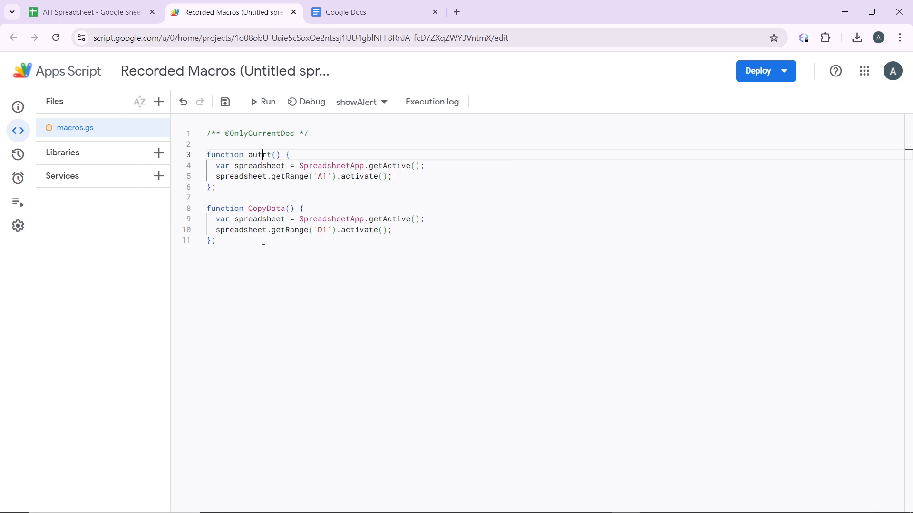
type("o")
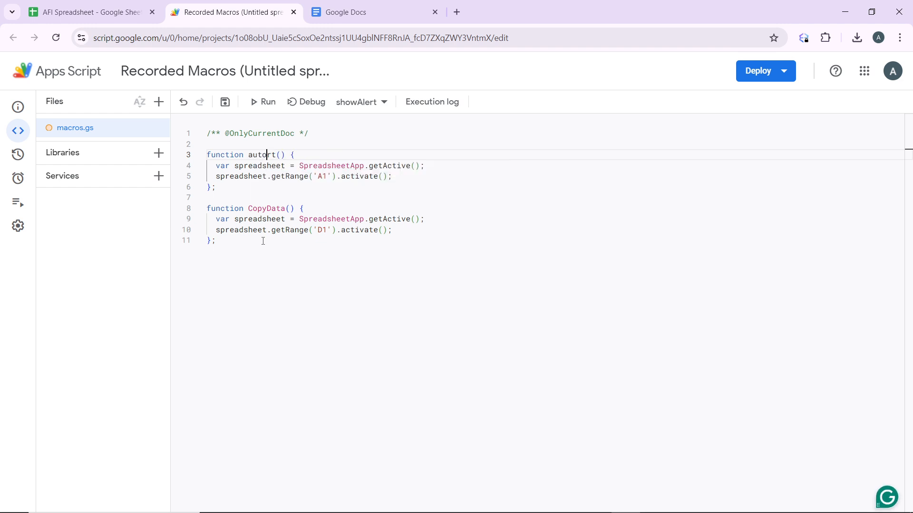
type("So")
left_click(292, 295)
key("ctrl+s")
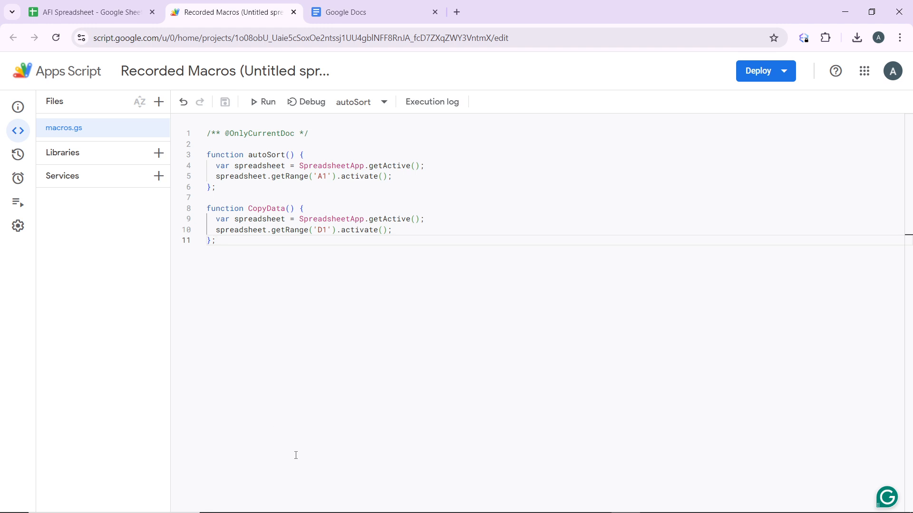
- Run the autoSort function and return to the AFI Spreadsheet
left_click(259, 104)
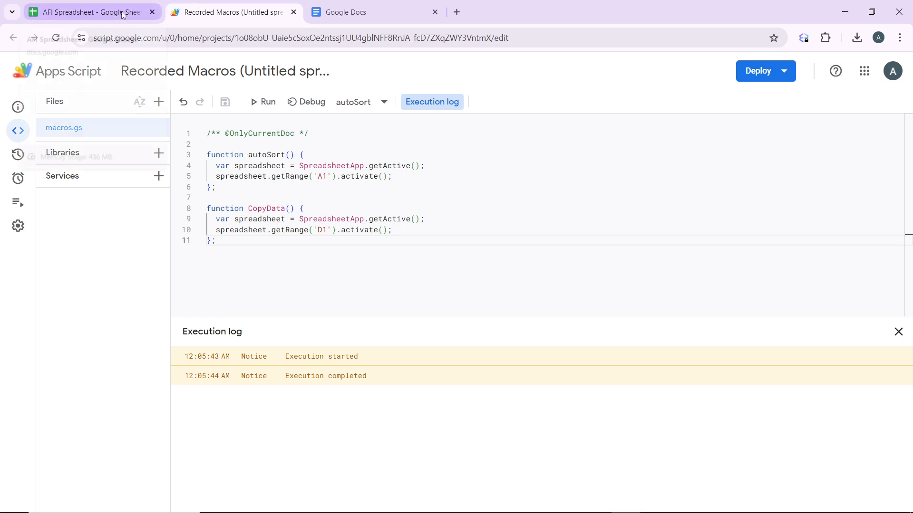
mouse_move(123, 15)
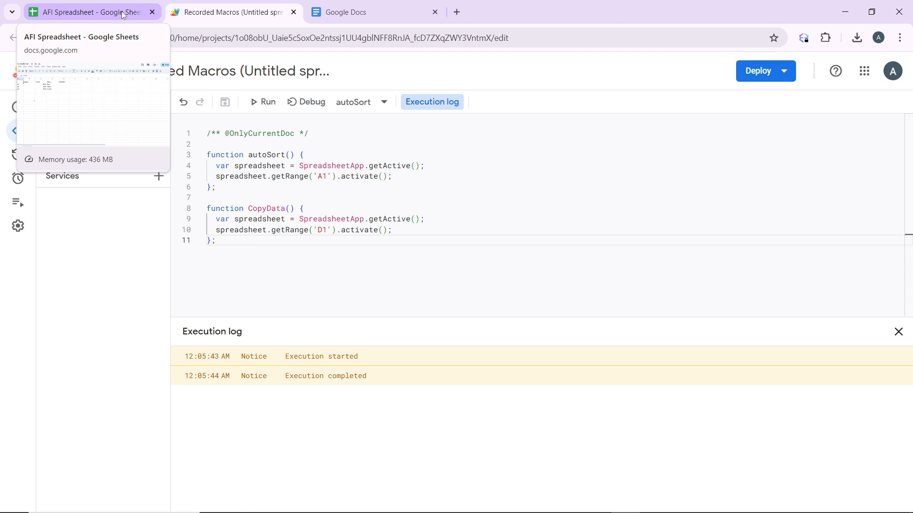
left_click(124, 16)
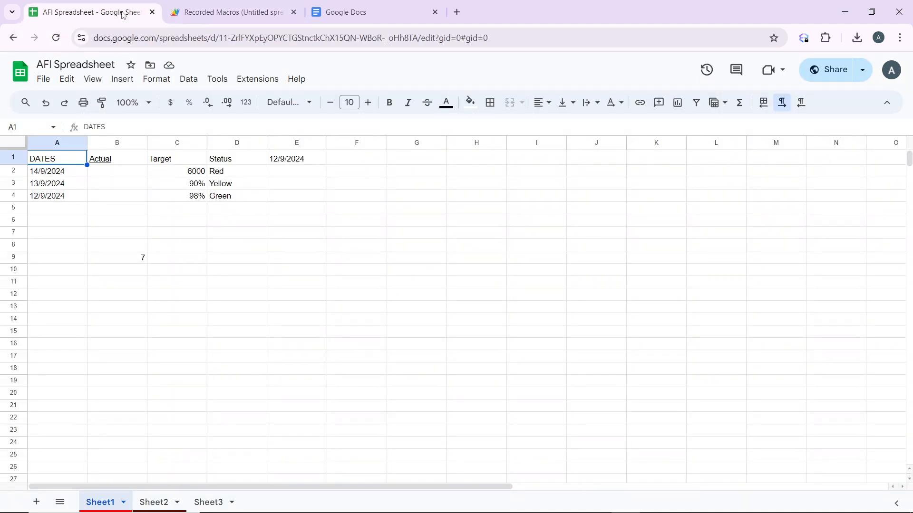